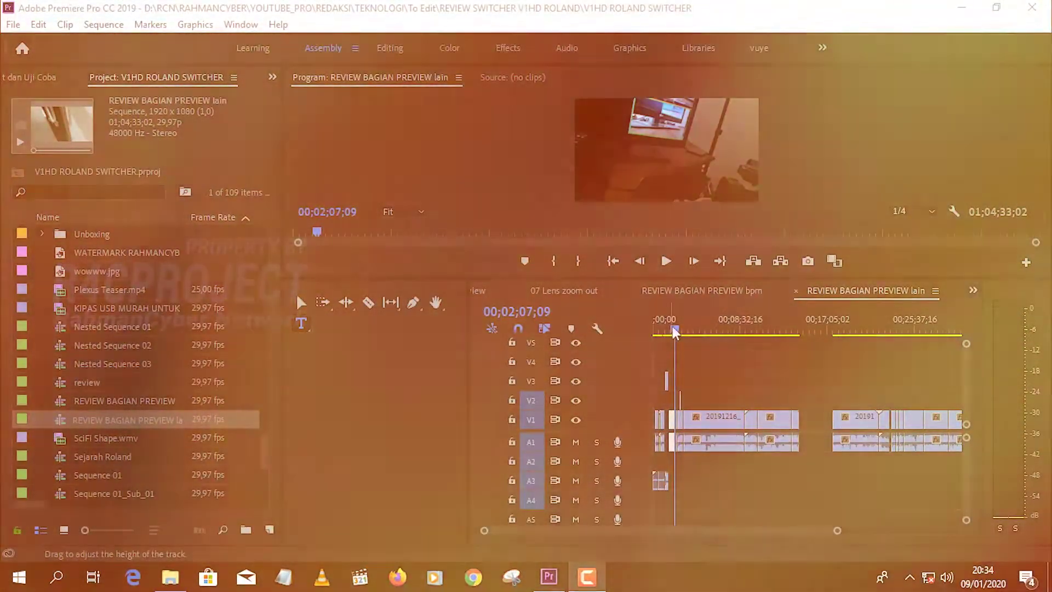
Zoom the timeline in twice with = and return the playhead to 00;00;00;00.
left_click_drag(673, 333, 662, 331)
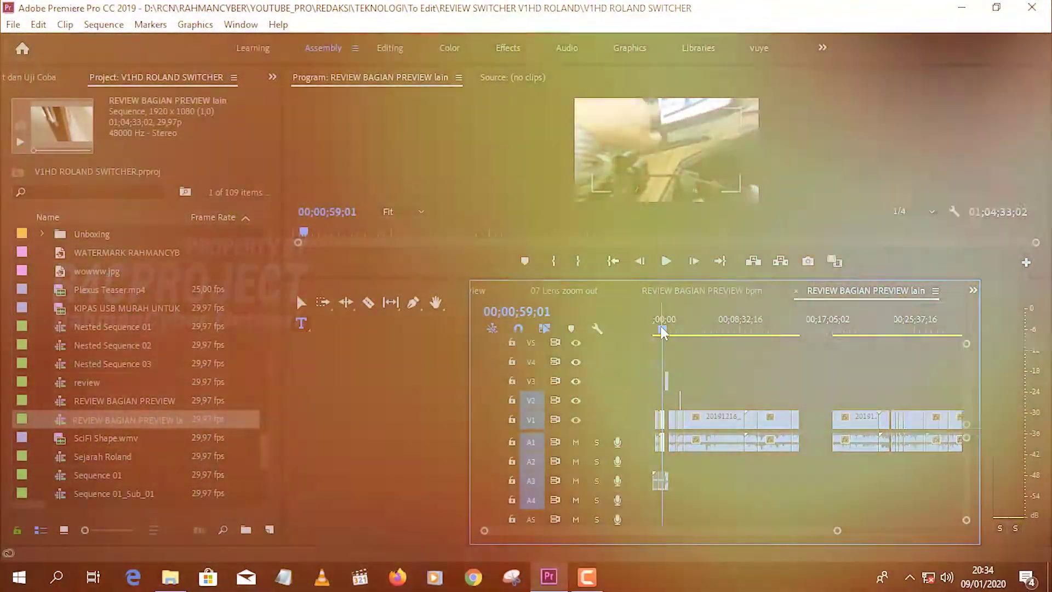
key("equal")
key("equal")
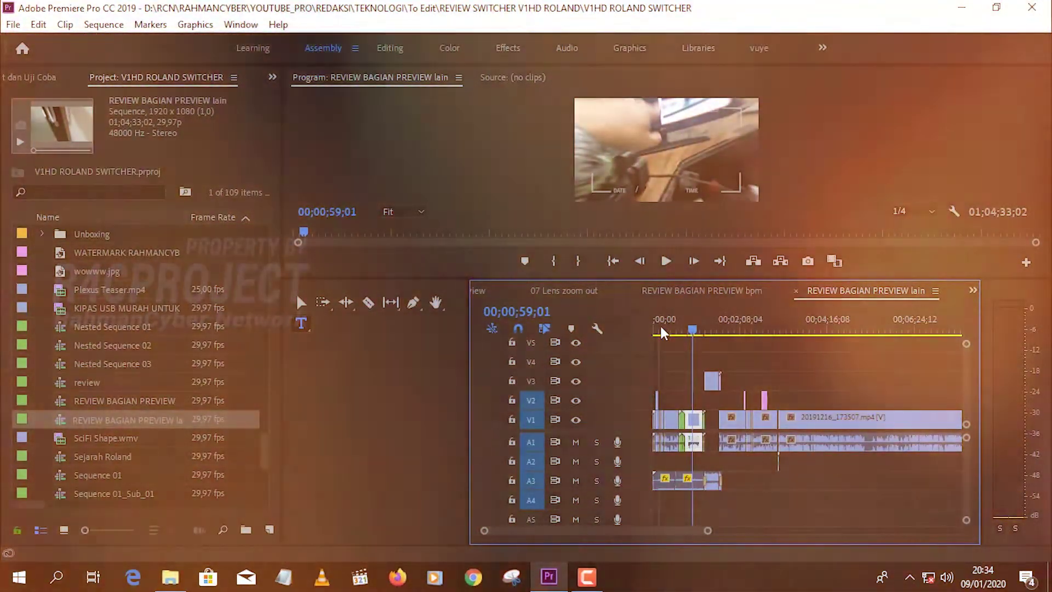
key("equal")
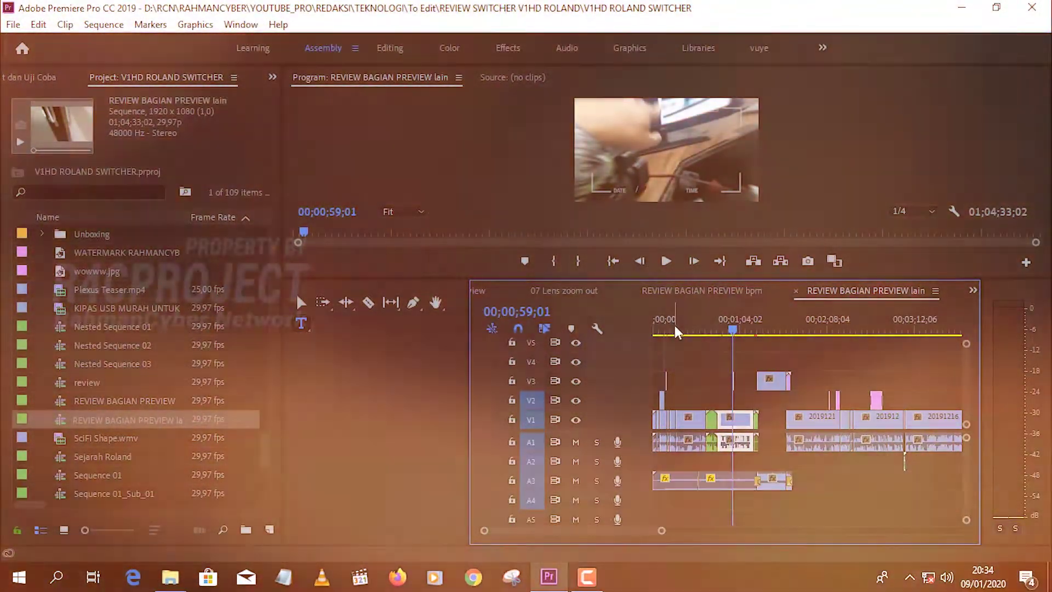
left_click_drag(661, 332, 652, 326)
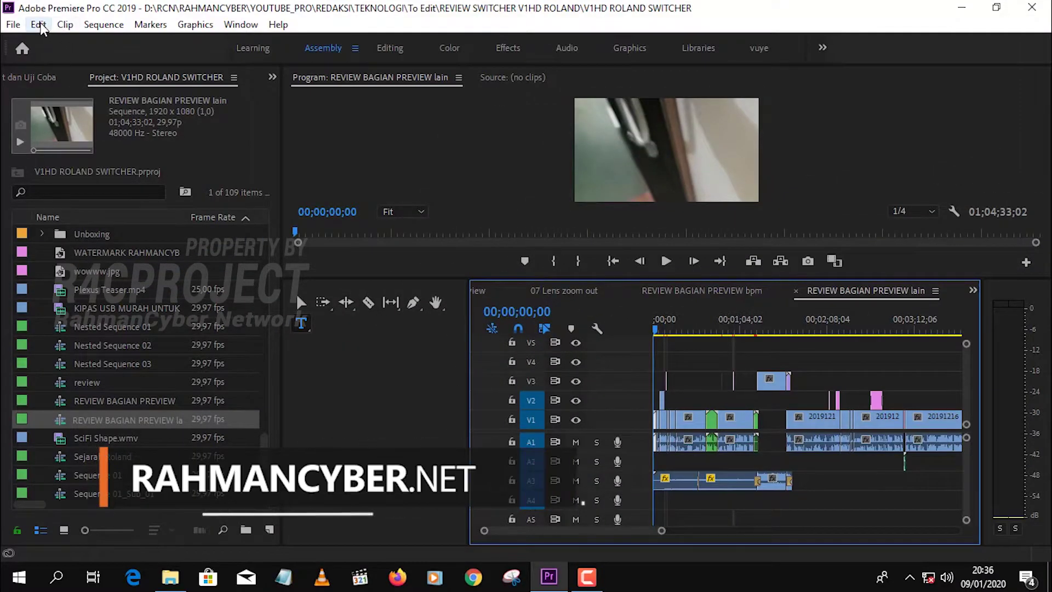
Open Edit > Keyboard Shortcuts, move the dialog up-left, and list the keyboard layout presets.
left_click(37, 25)
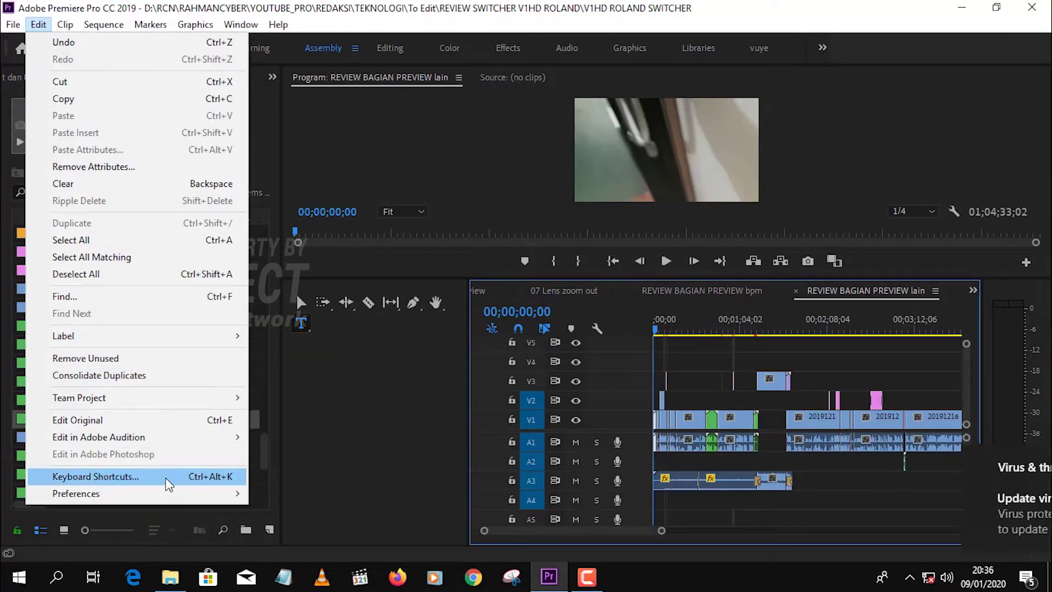
left_click(166, 478)
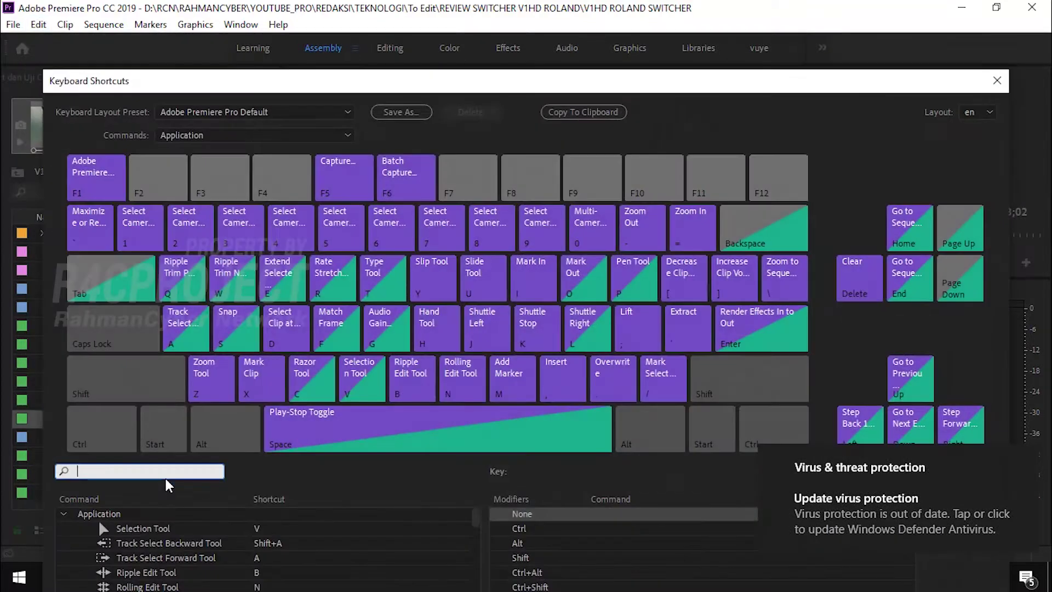
left_click_drag(455, 83, 440, 17)
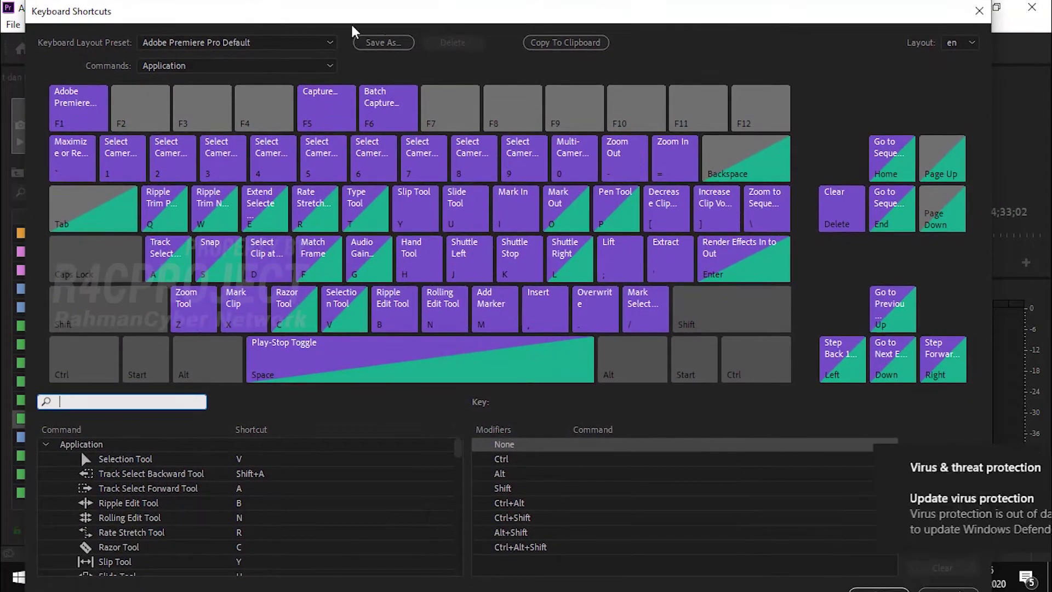
left_click(272, 43)
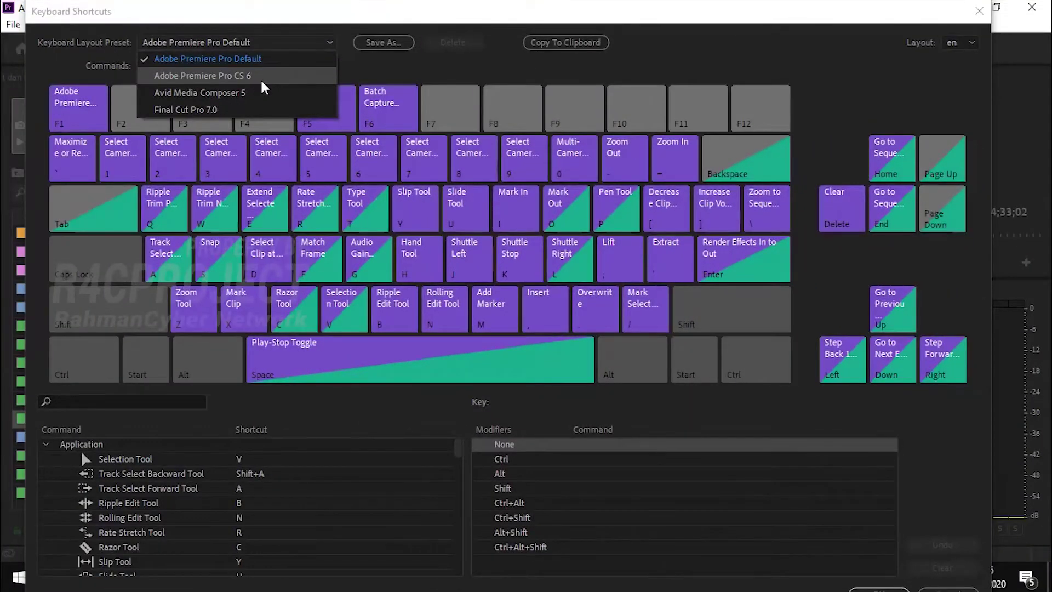
left_click(274, 42)
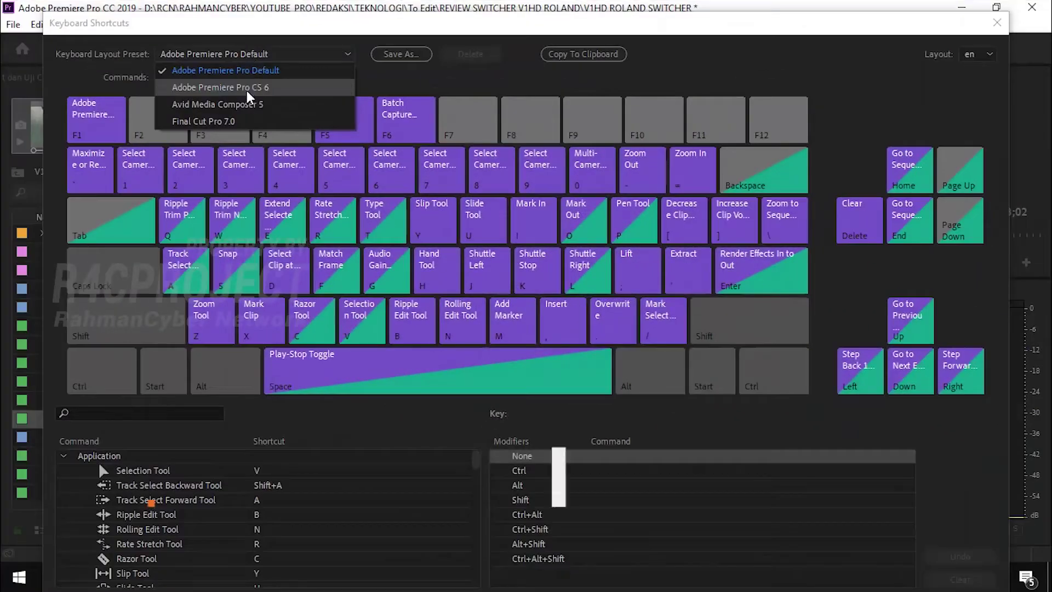
left_click(247, 90)
left_click(264, 55)
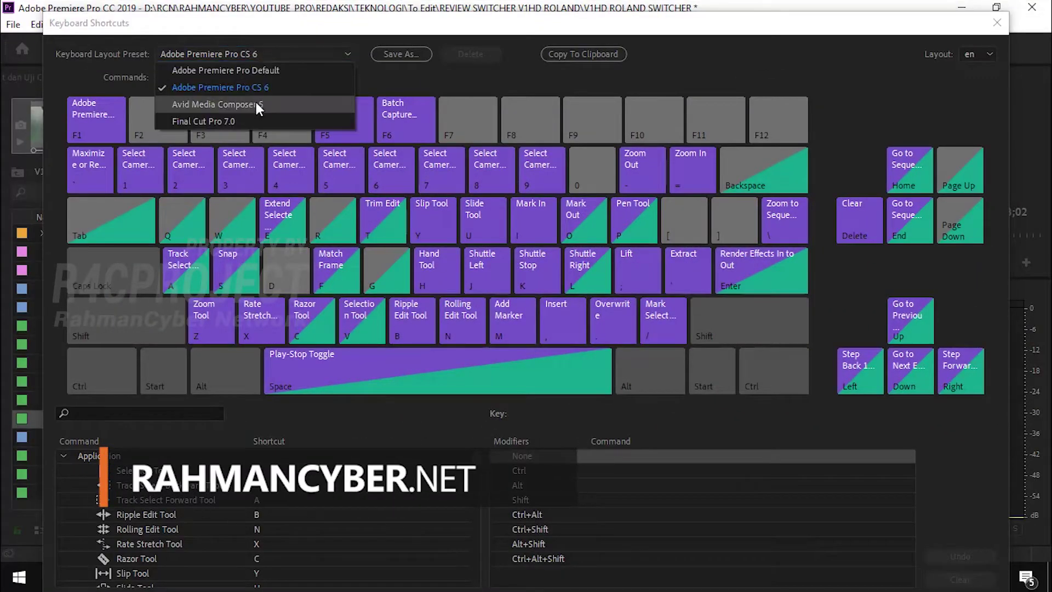
left_click(255, 104)
left_click(277, 54)
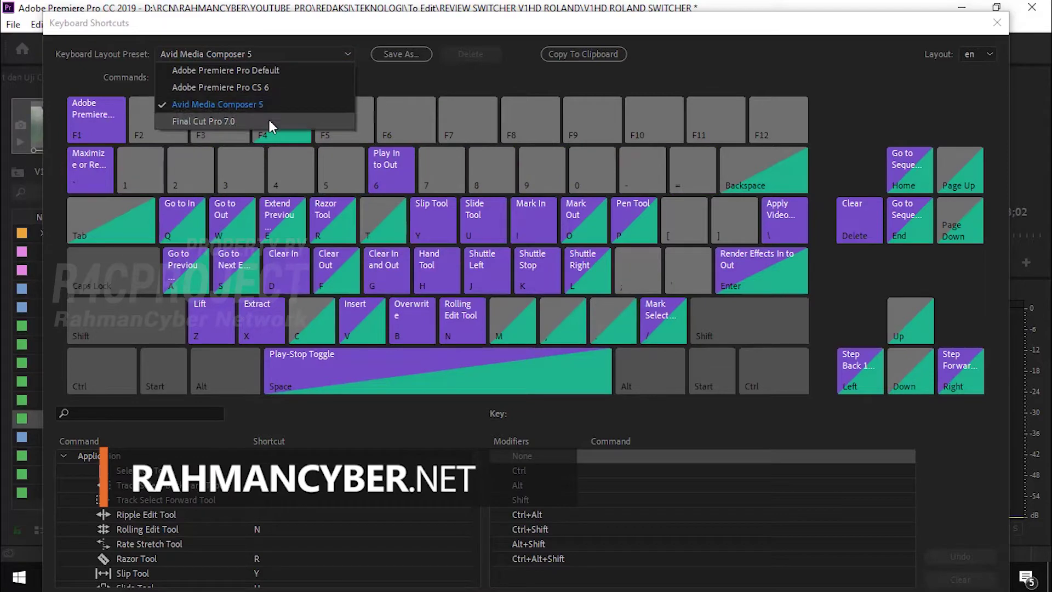
left_click(268, 121)
left_click(300, 54)
left_click(296, 68)
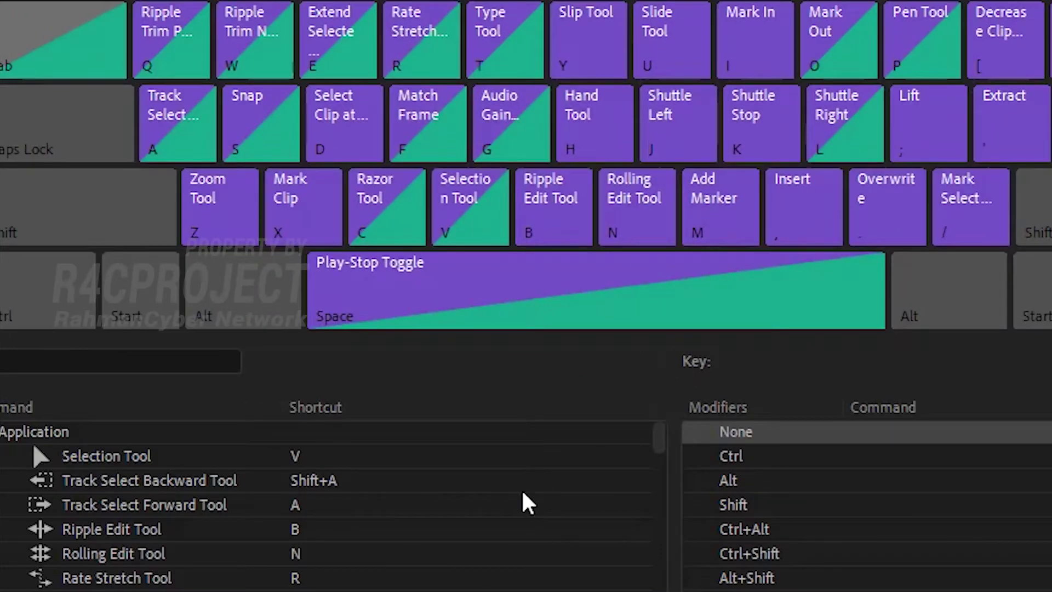
Expand the File category in the shortcut command list.
scroll(523, 501, "down", 1)
scroll(518, 512, "down", 4)
scroll(519, 510, "down", 3)
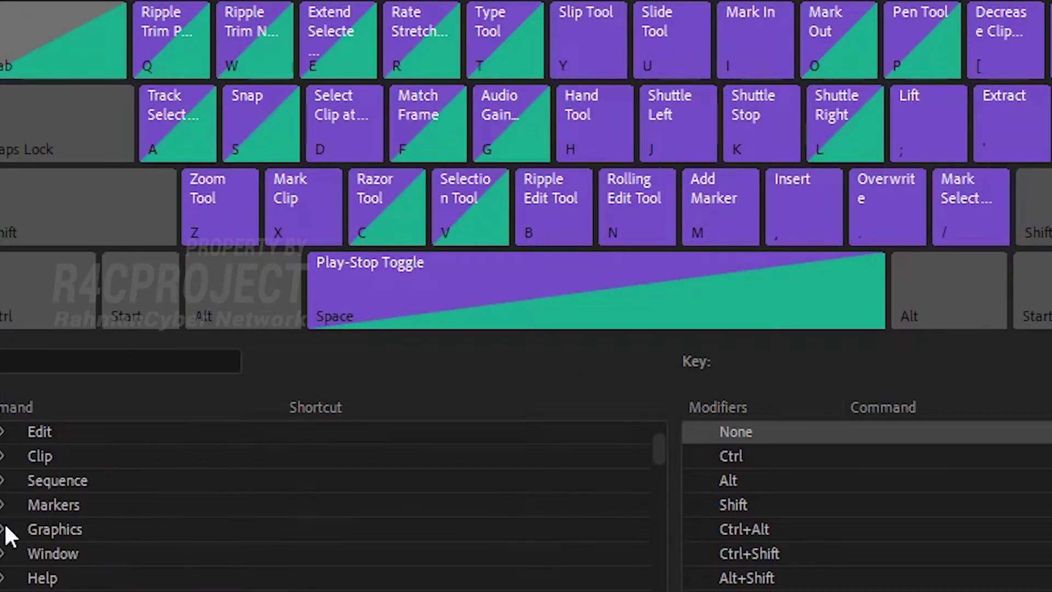
scroll(113, 522, "up", 3)
left_click(2, 480)
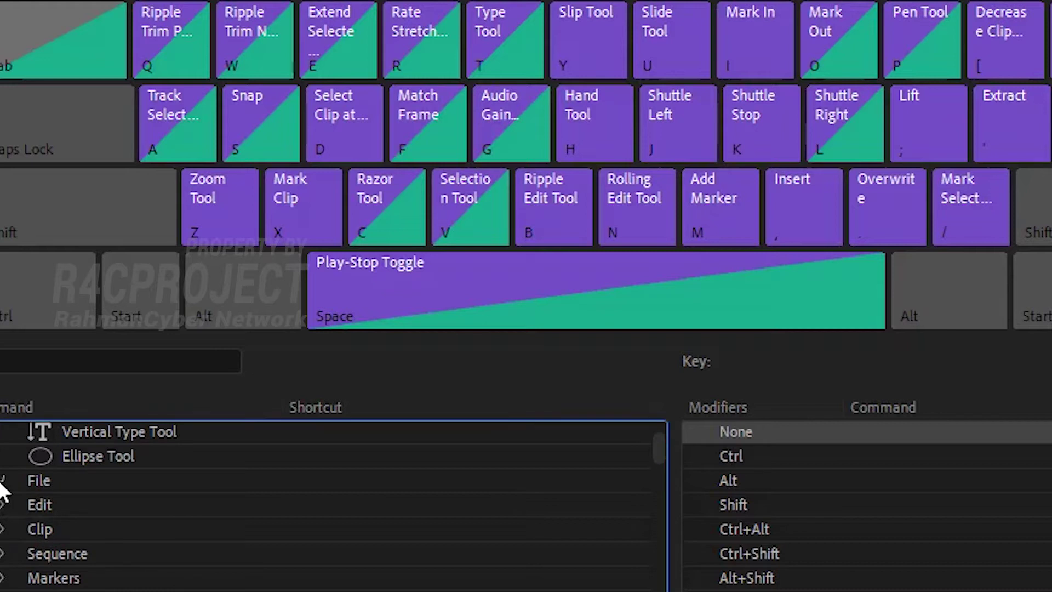
Expand the Edit category to show the Undo, Redo, Cut and Copy shortcuts.
scroll(247, 549, "down", 2)
scroll(247, 550, "down", 3)
scroll(247, 550, "down", 3)
scroll(247, 551, "down", 1)
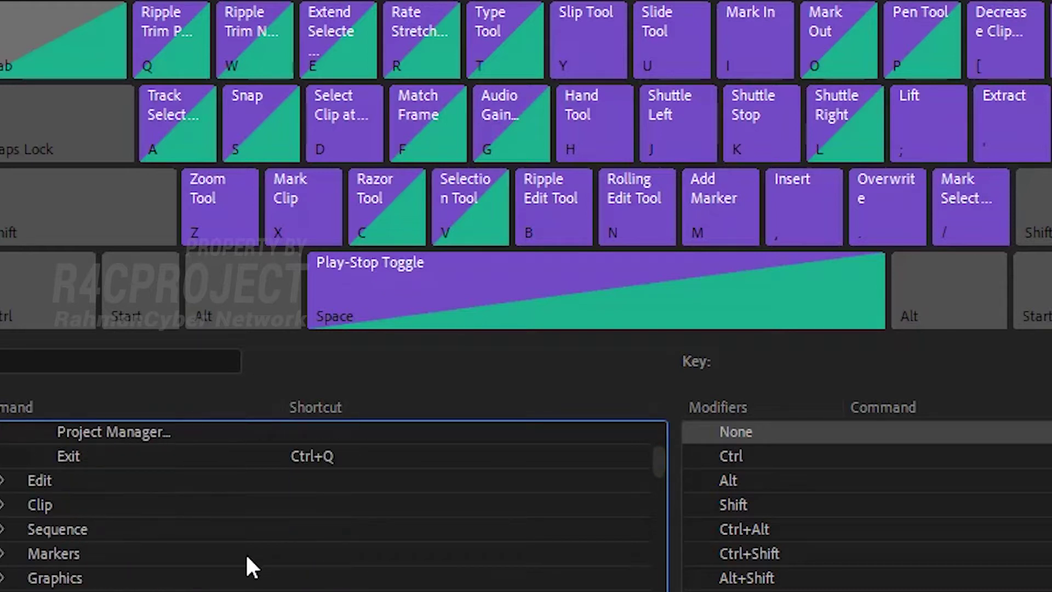
left_click(2, 481)
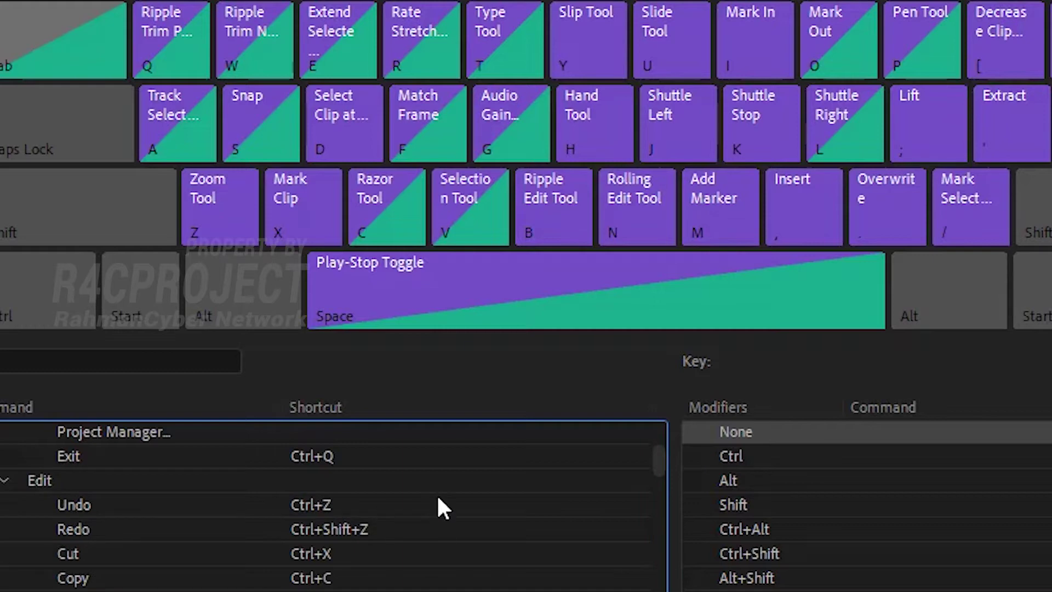
scroll(438, 499, "up", 2)
scroll(434, 505, "up", 2)
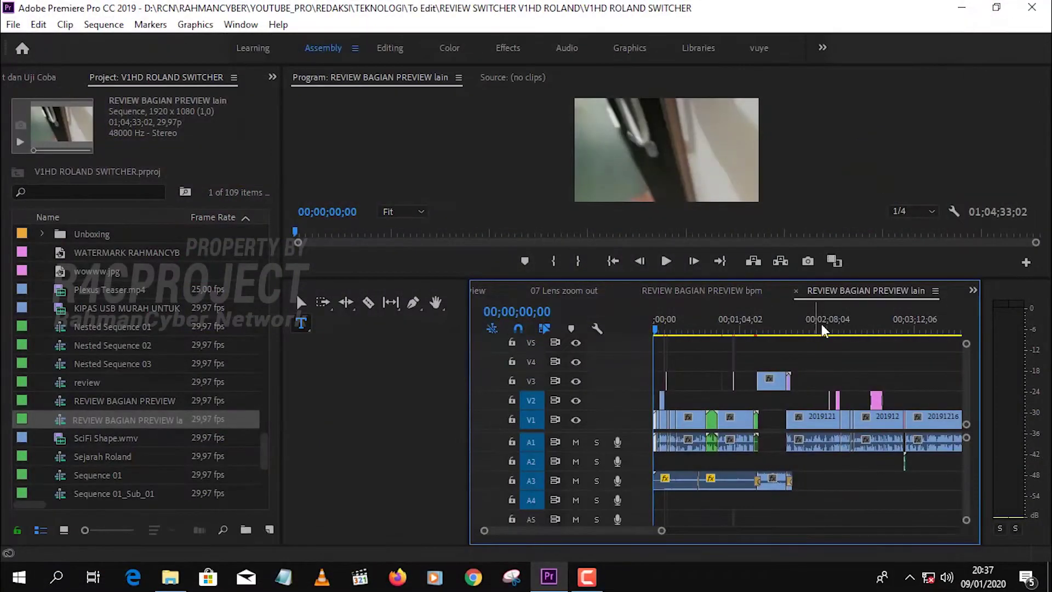
Split the V1/A1 clip at 00;03;24;17 and select the piece right of the cut.
left_click_drag(822, 329, 931, 330)
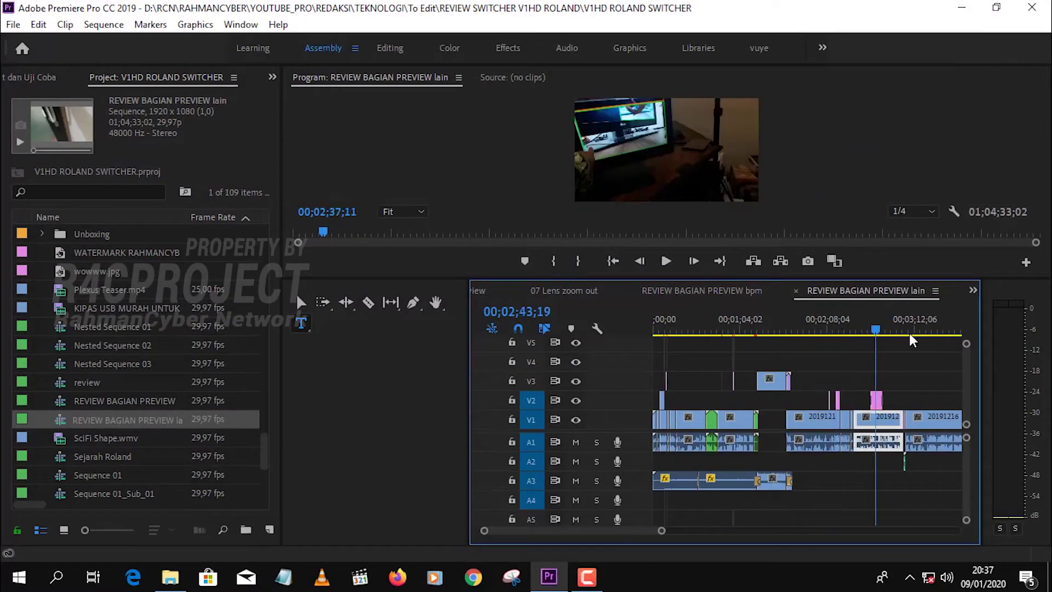
key("=")
key("=")
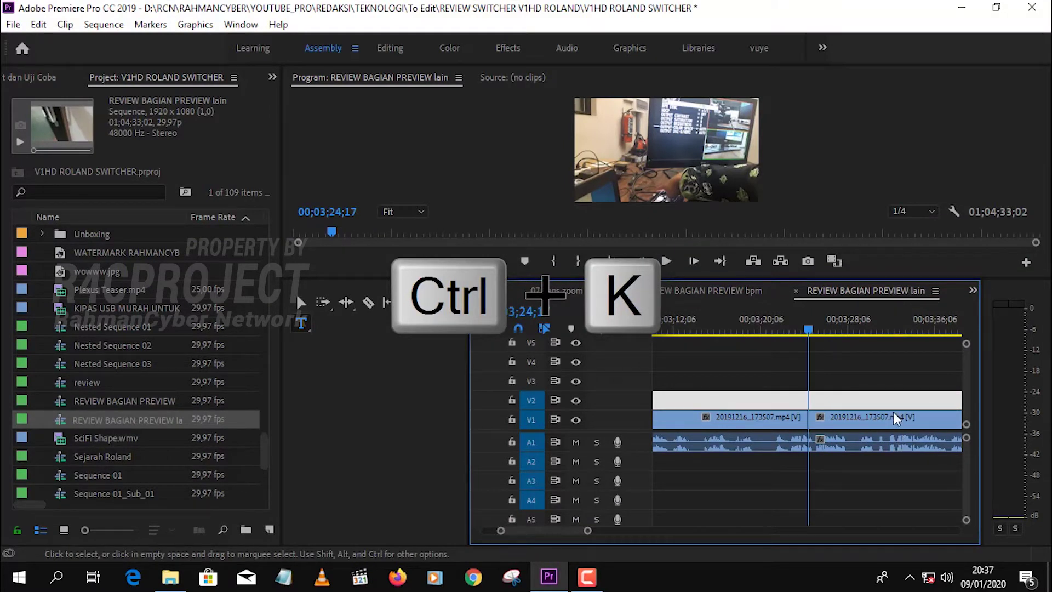
left_click(835, 416)
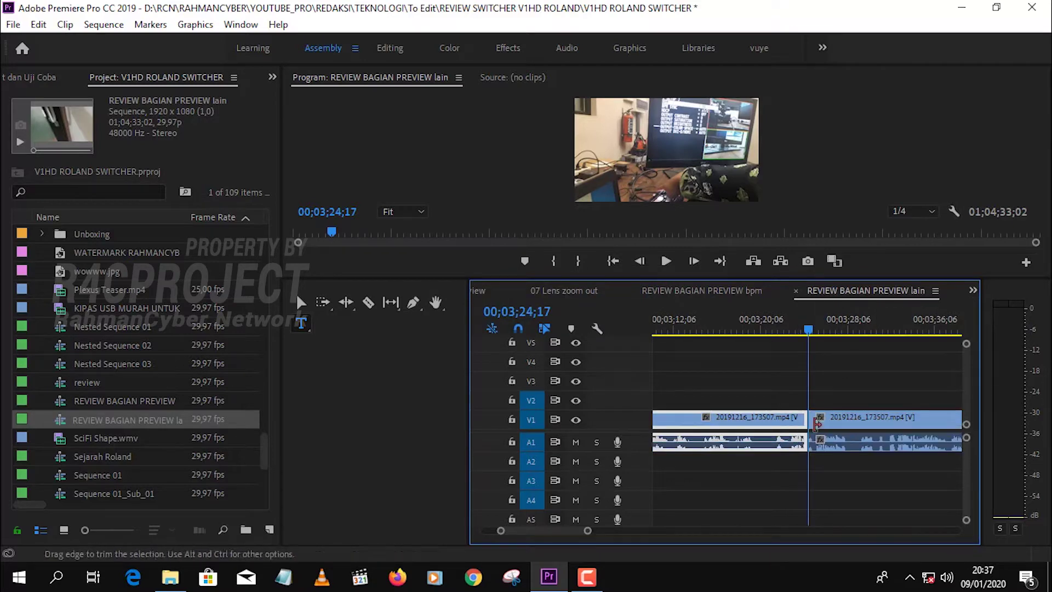
Search Keyboard Shortcuts for ctrl+k and inspect the Add Edit entry.
left_click(64, 24)
mouse_move(49, 24)
left_click(95, 476)
type("ctrl+k")
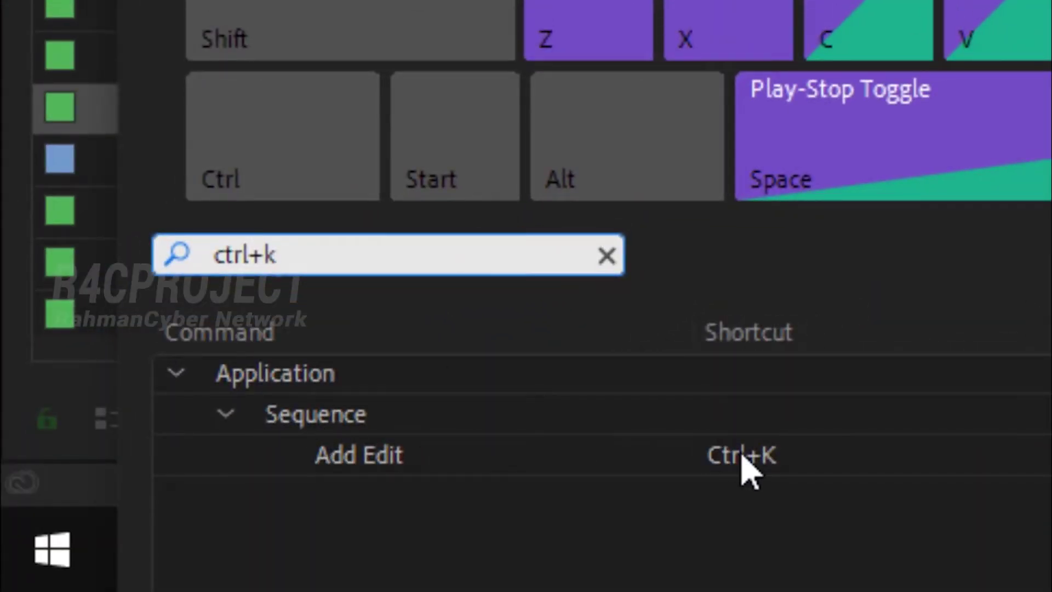
left_click(343, 459)
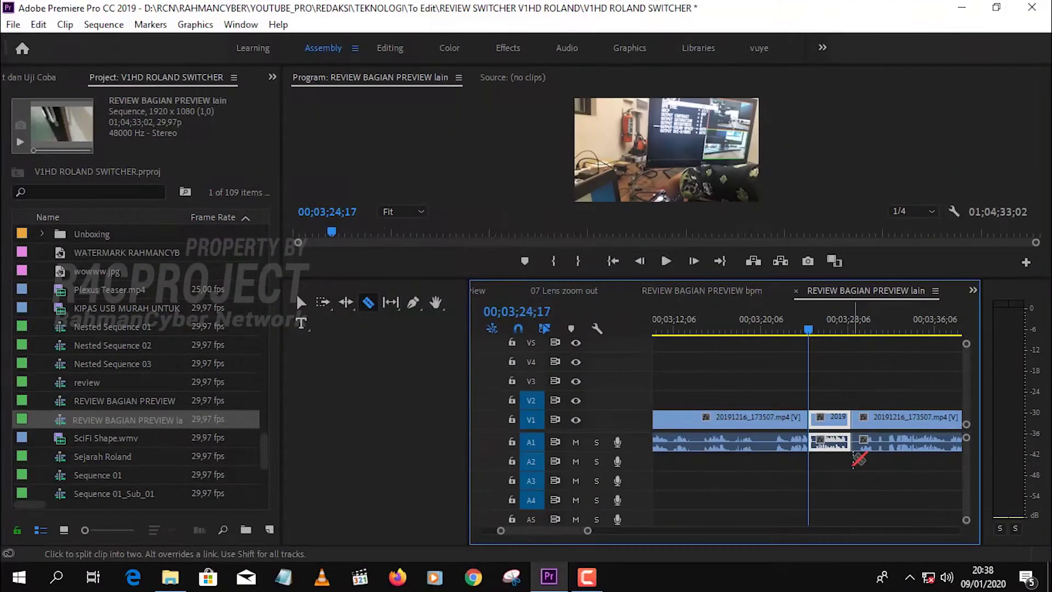
Undo the last cut, then add an edit with Ctrl+K near 00;03;27;25.
key("ctrl+z")
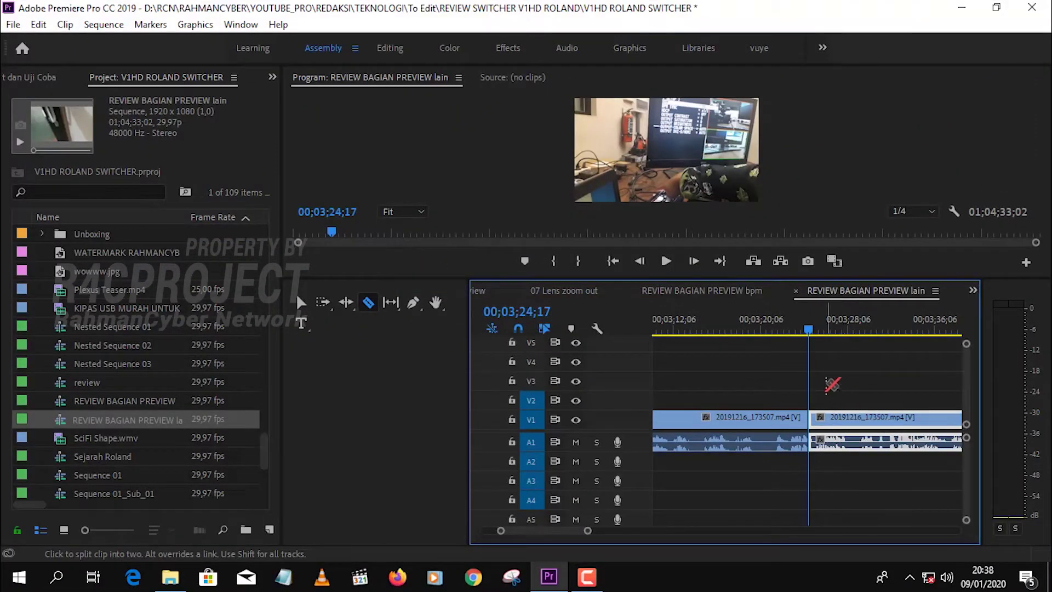
key("v")
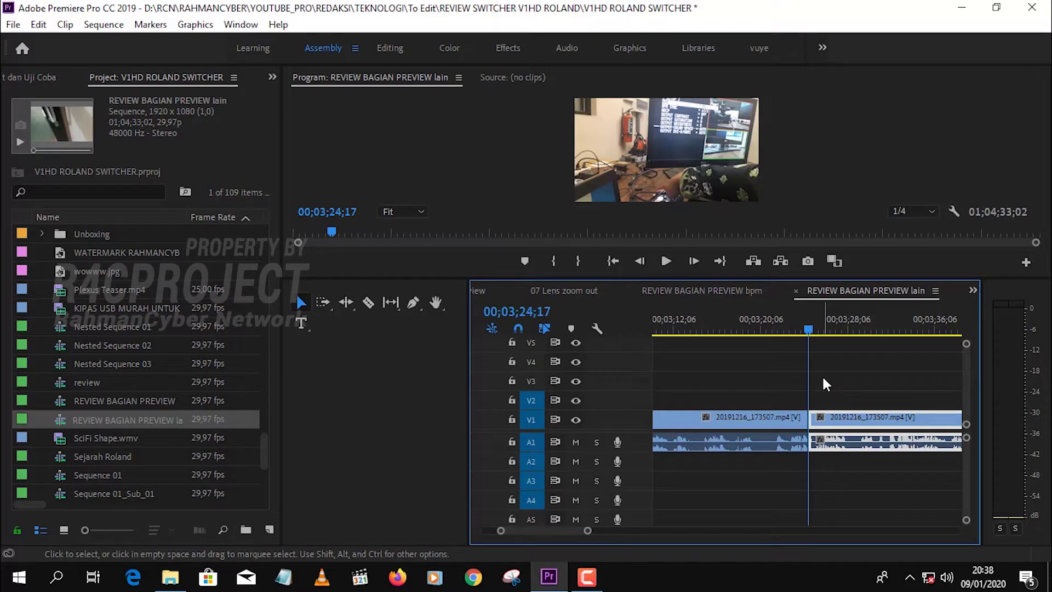
mouse_move(857, 331)
left_mouse_down()
mouse_move(846, 335)
mouse_move(863, 337)
left_mouse_up()
key("ctrl+k")
key("ctrl+k")
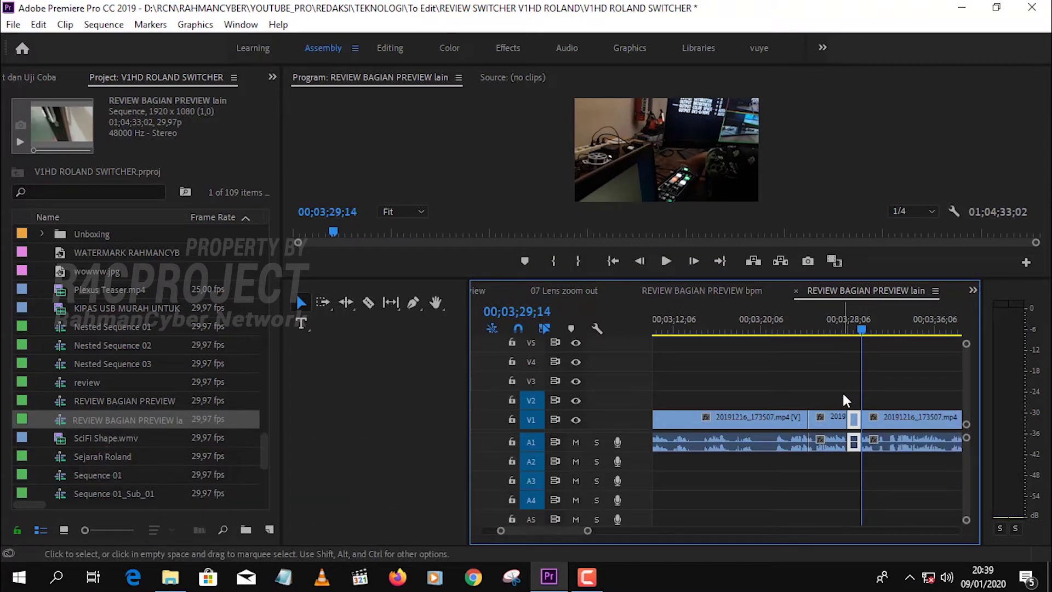
Delete the short clip piece and ripple-delete the gap with Shift+Delete.
key("Delete")
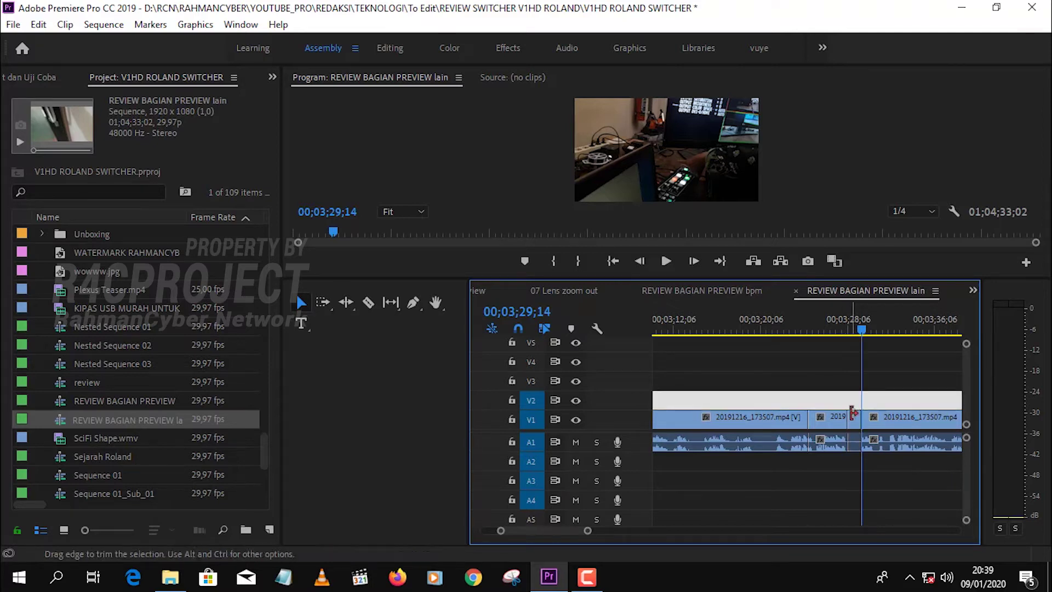
left_click(853, 426)
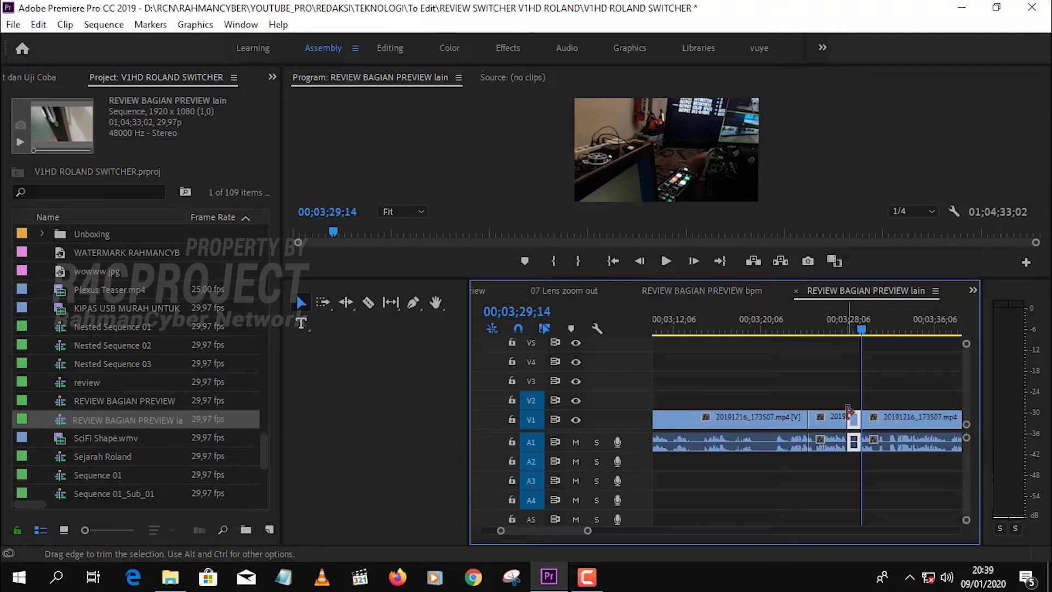
key("shift+Delete")
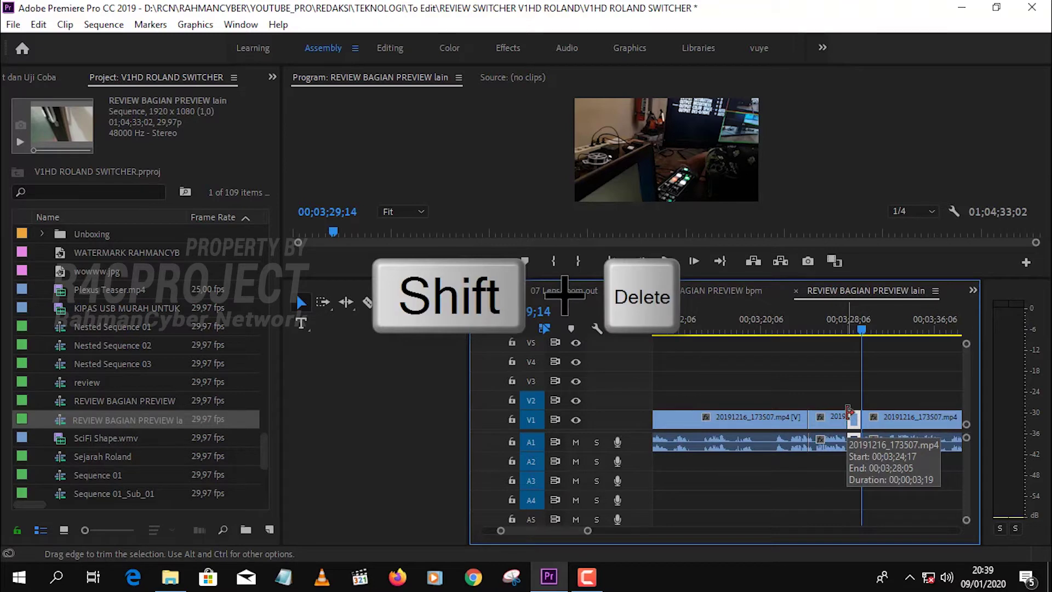
key("shift+Delete")
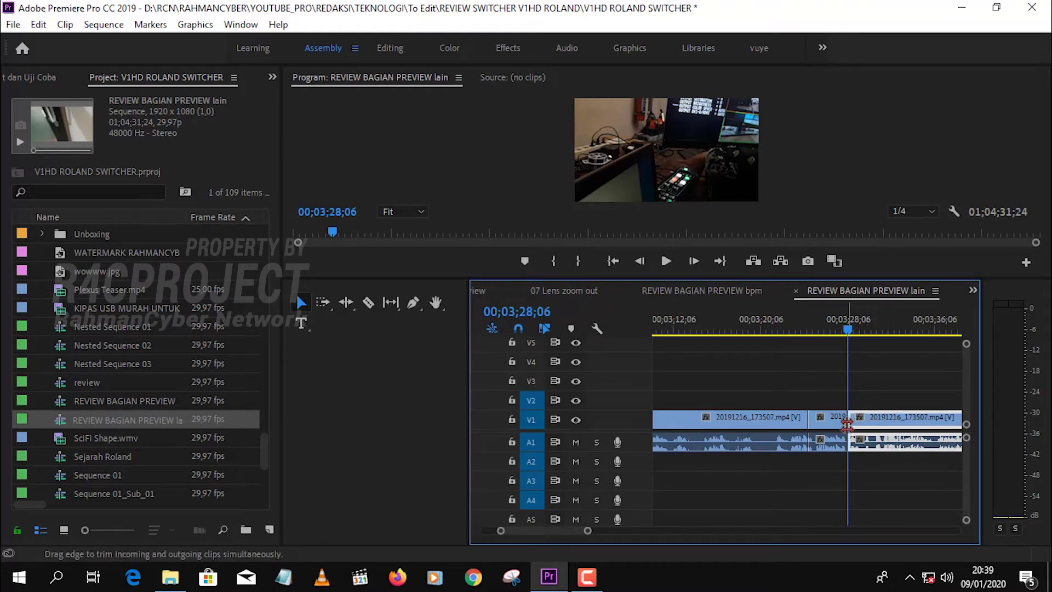
Trim 00;00;01;08 off the last clip's start and ripple-delete the resulting gap.
left_click_drag(846, 425, 858, 419)
left_click(854, 425)
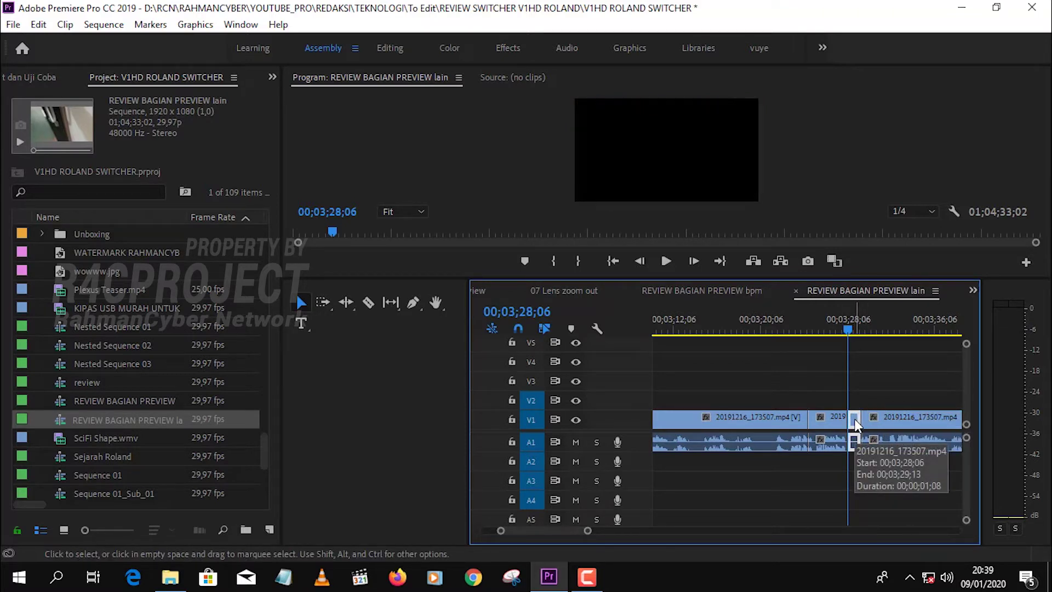
right_click(856, 426)
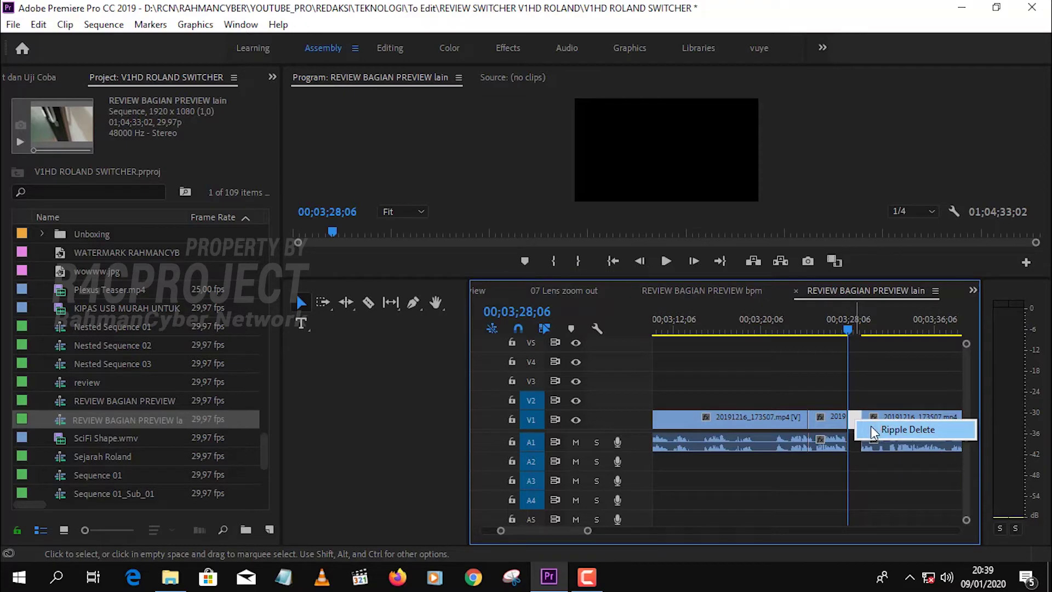
left_click(870, 388)
left_click(870, 388)
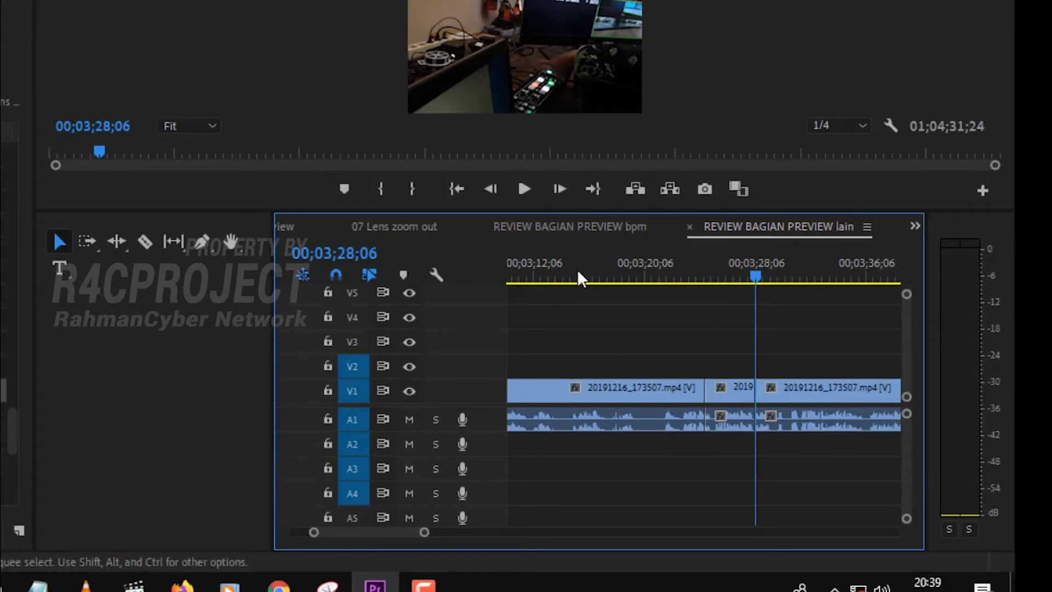
Add an edit at 00;03;26;17 on the middle clip, then toggle between Razor (C) and Selection (V).
mouse_move(755, 277)
left_mouse_down()
mouse_move(730, 279)
mouse_move(734, 272)
left_mouse_up()
left_click(786, 347)
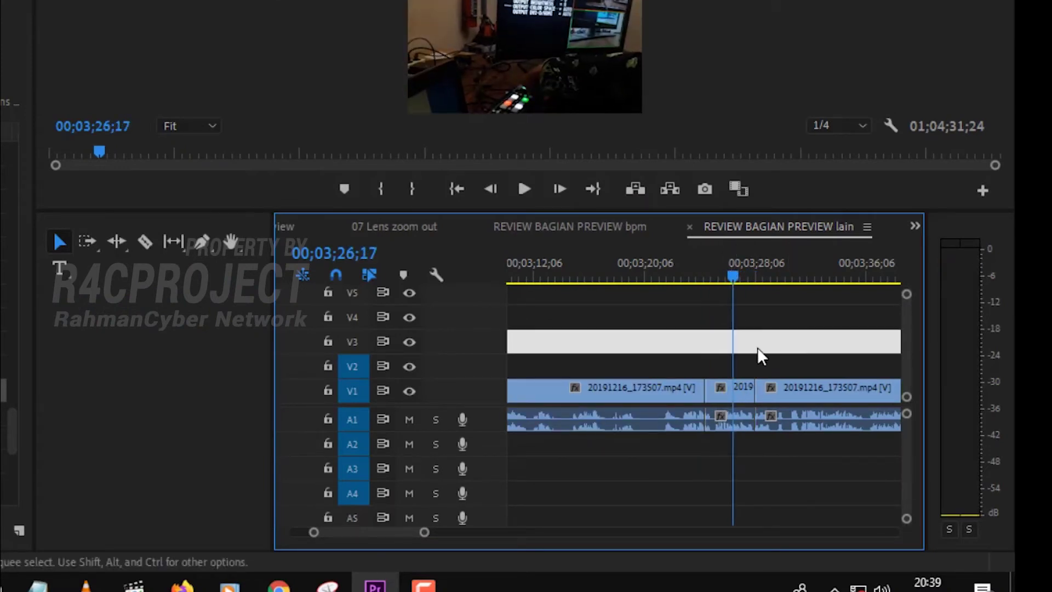
left_click(744, 403)
key("ctrl+k")
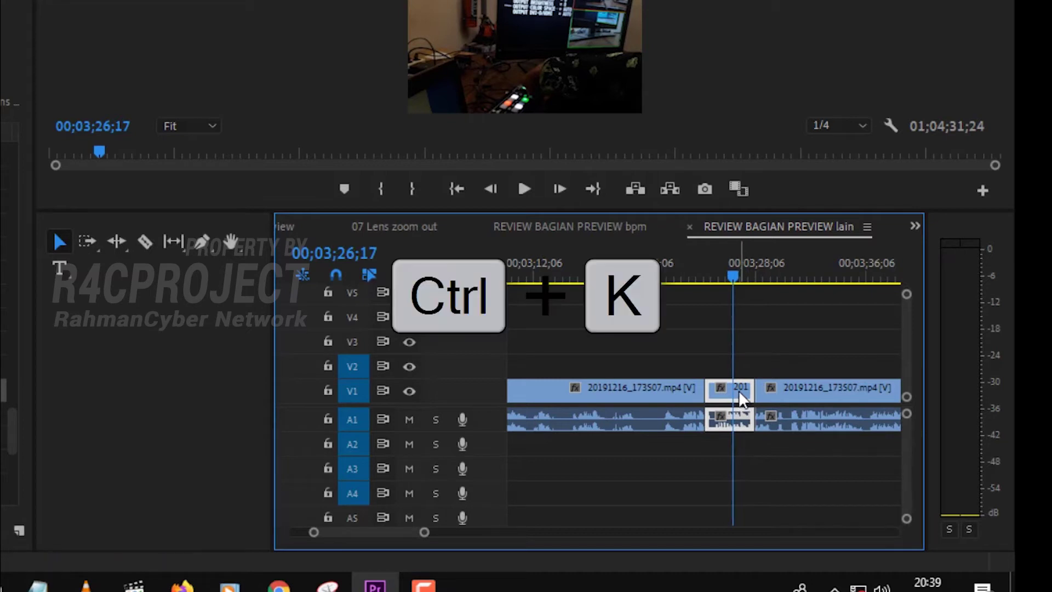
key("c")
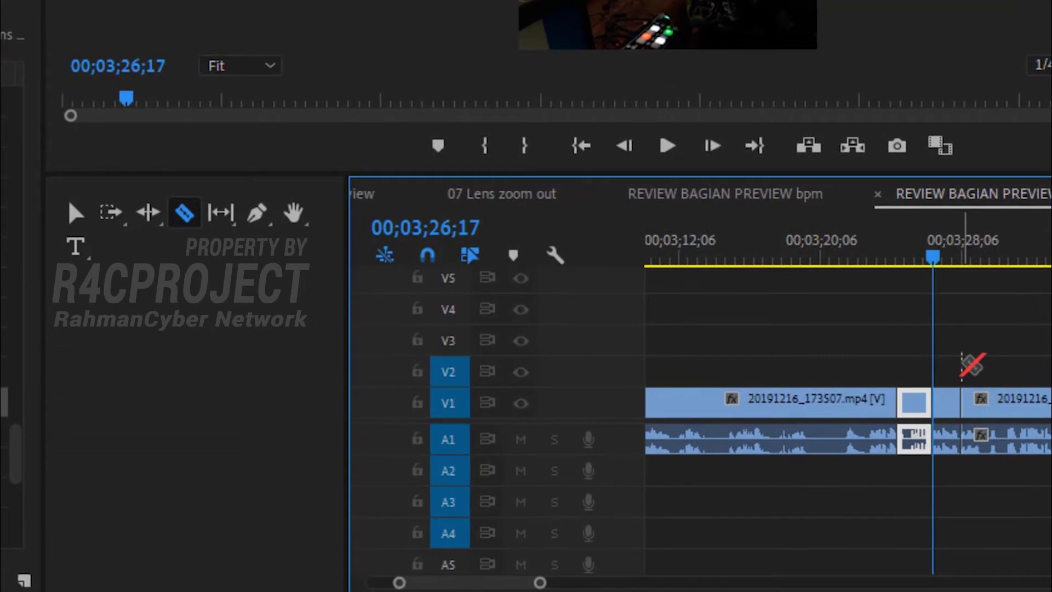
key("v")
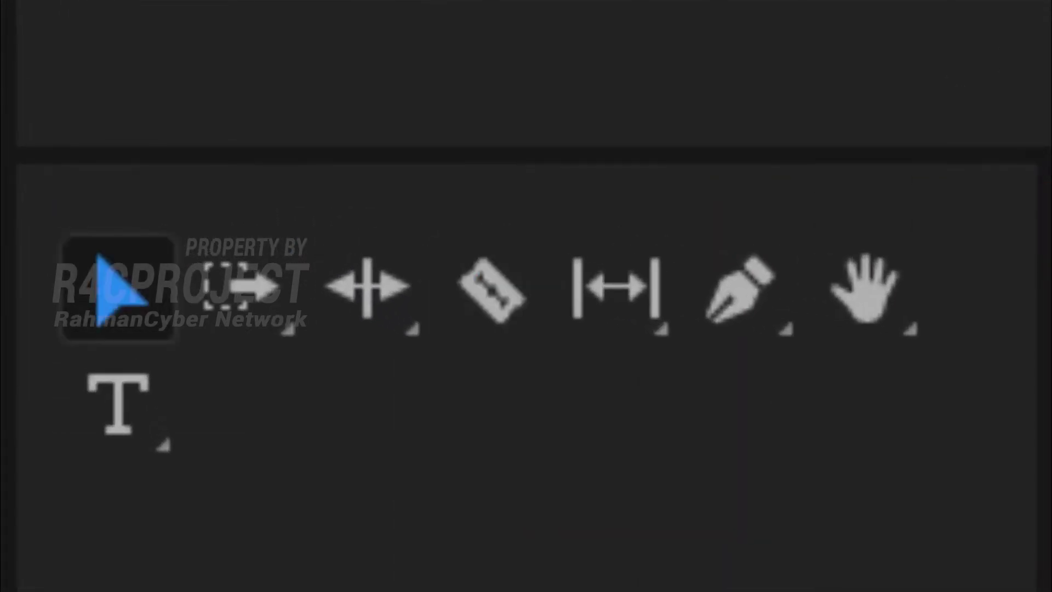
key("c")
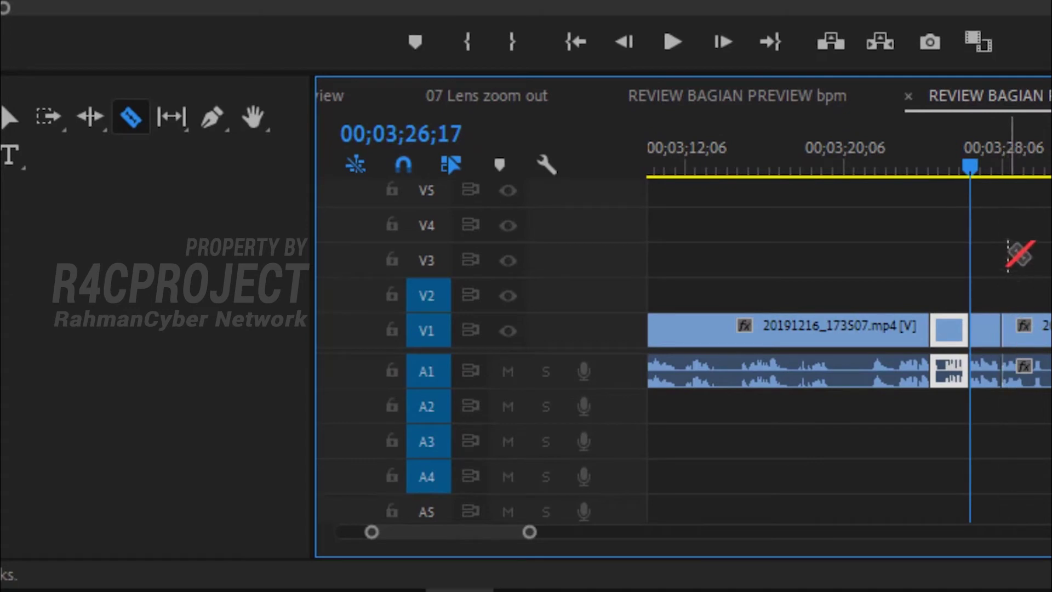
key("v")
Scrub around 00;03;28–00;03;29, save the project, and undo the cuts.
left_click_drag(969, 166, 1025, 166)
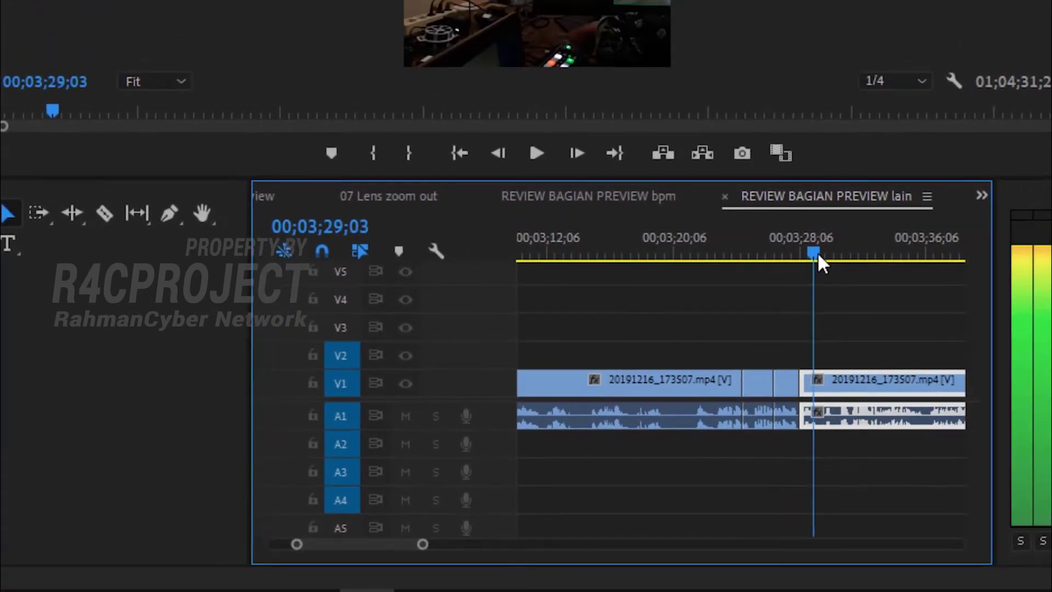
left_click_drag(818, 253, 822, 253)
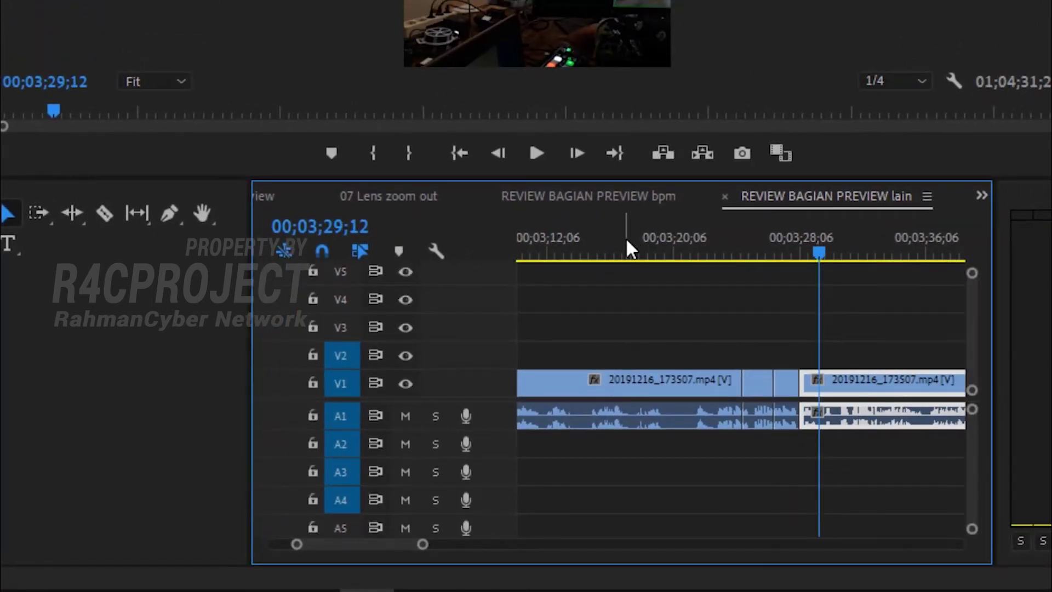
key("ctrl+s")
left_click(797, 253)
left_click_drag(805, 251, 813, 252)
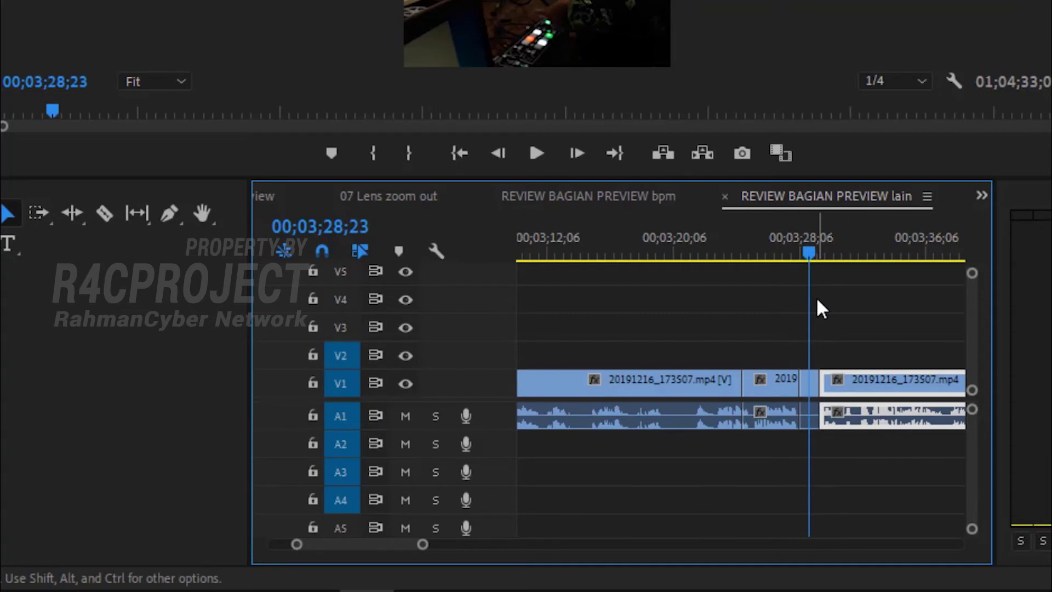
key("ctrl+z")
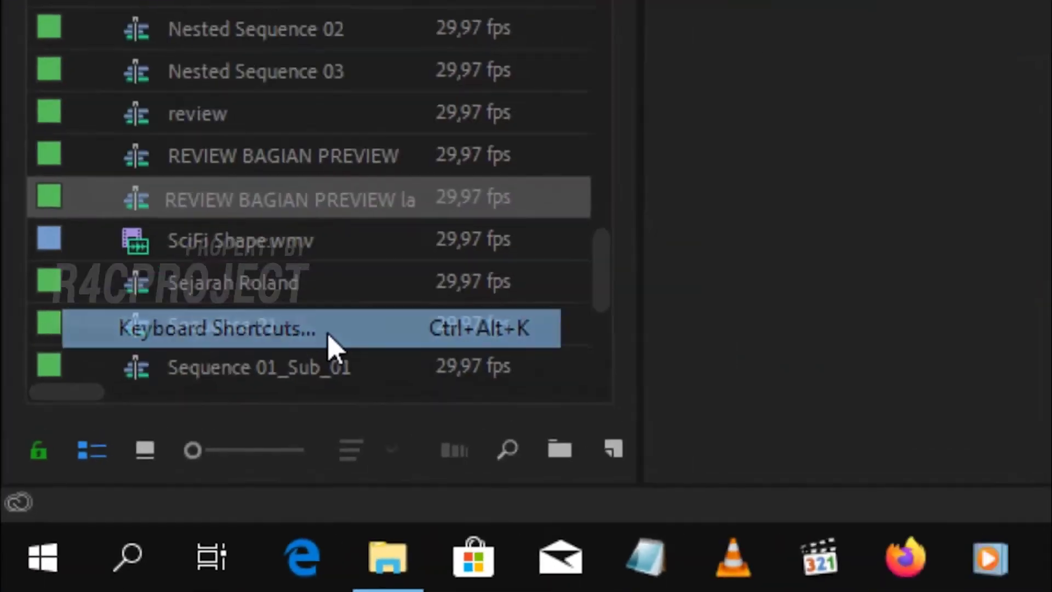
Reopen Keyboard Shortcuts, move the window up, and show the keyboard layout list.
left_click(481, 212)
left_click_drag(424, 85, 432, 30)
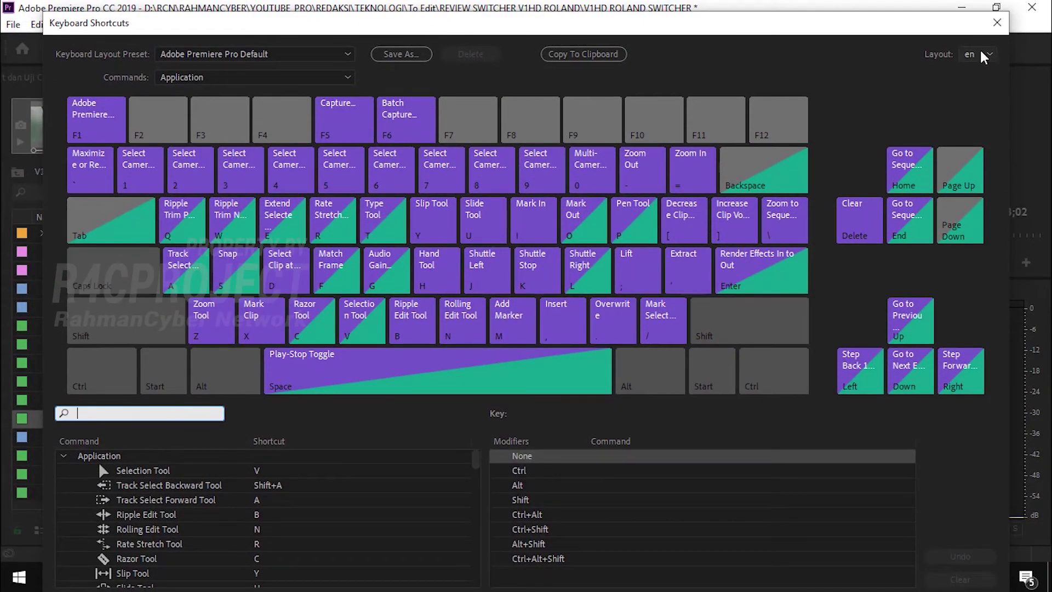
left_click(981, 55)
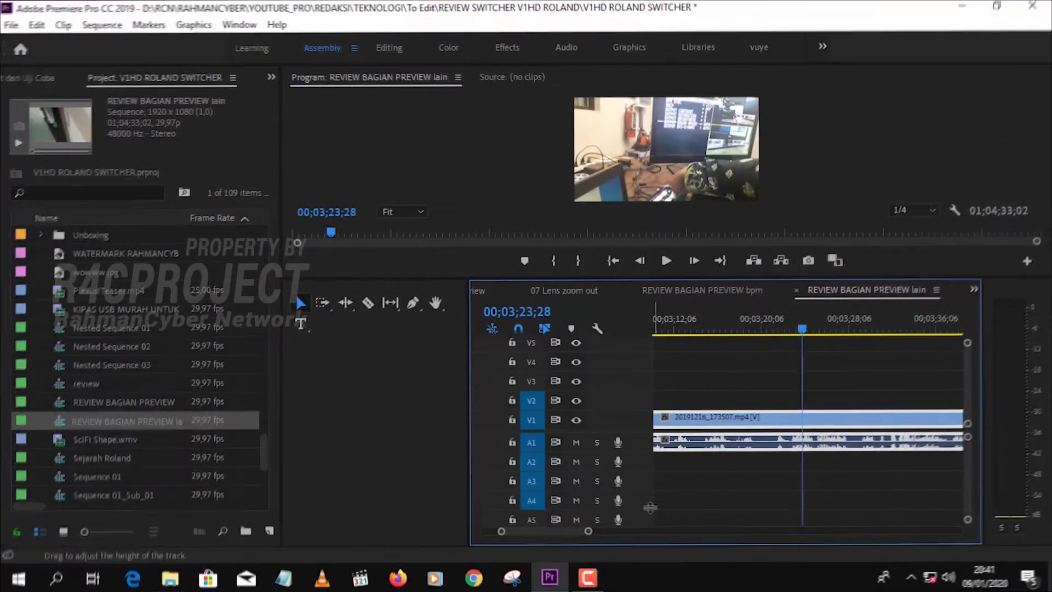
mouse_move(598, 578)
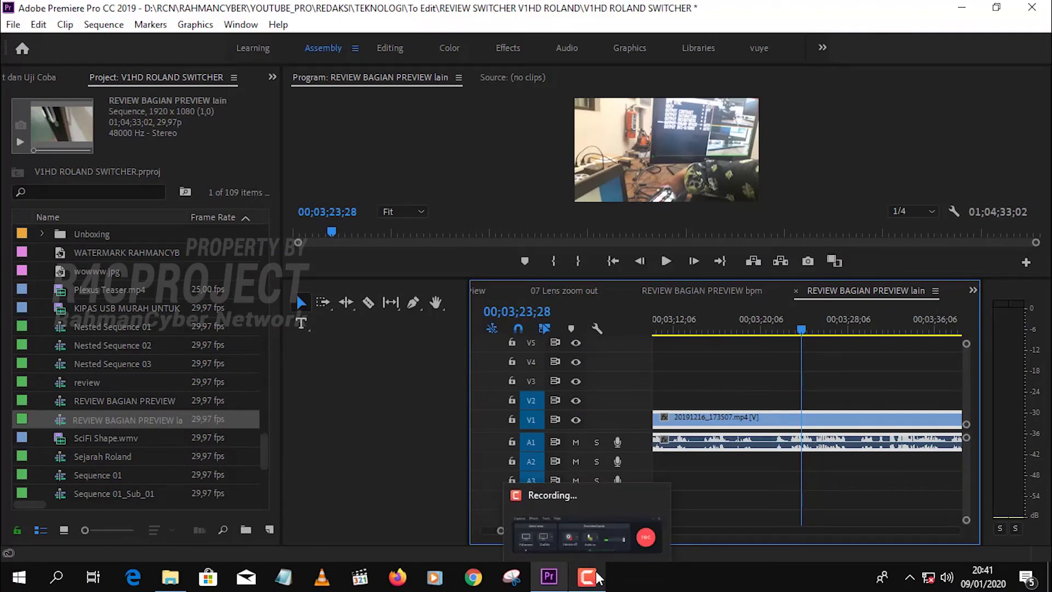